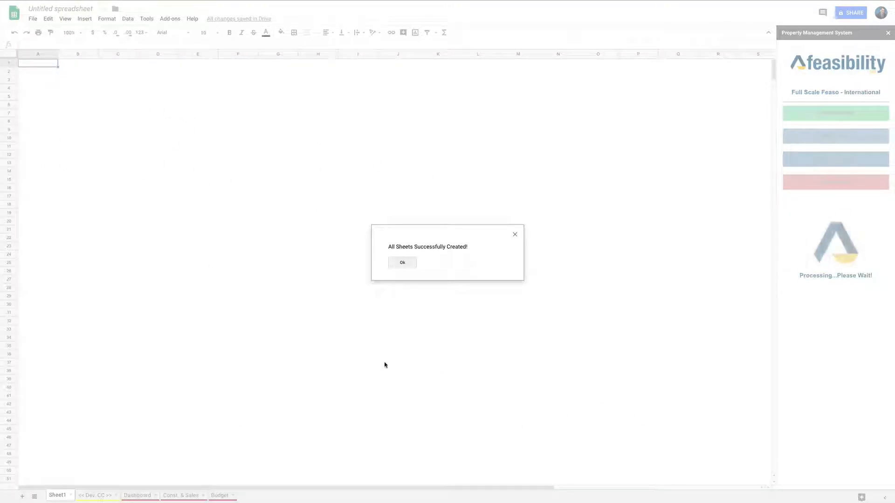
Dismiss the sheet creation notice and review the development cost code list on the Dev. CC sheet from start to end
left_click(404, 264)
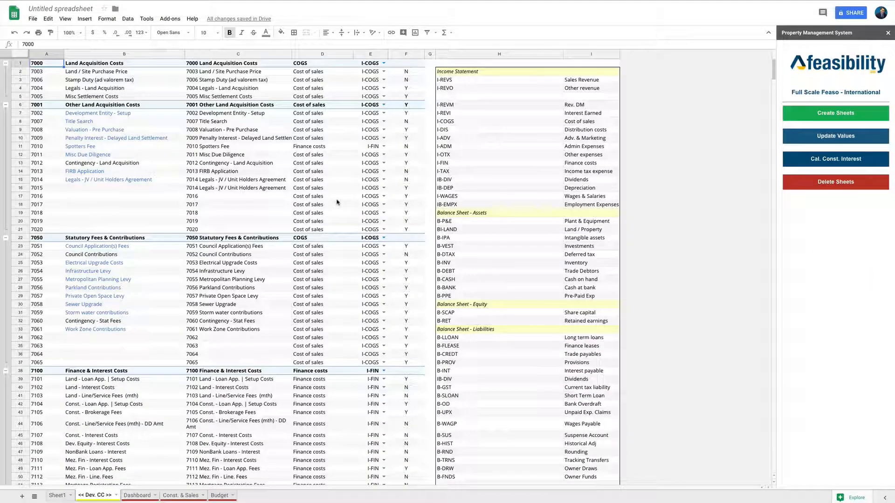
left_click(100, 115)
left_click(100, 139)
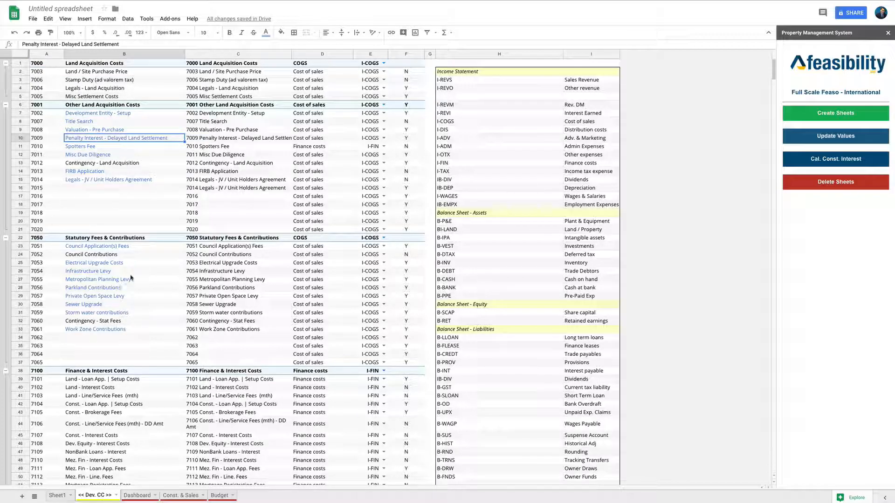
scroll(130, 407, "down", 10)
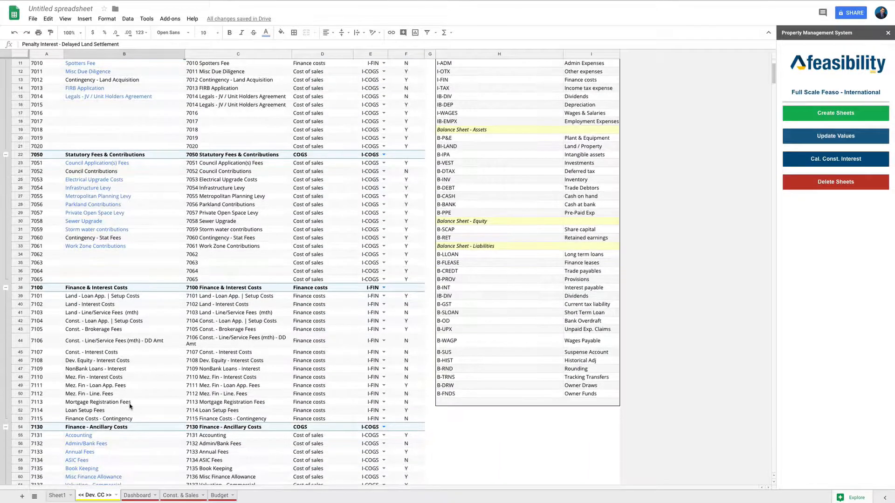
scroll(130, 406, "down", 3)
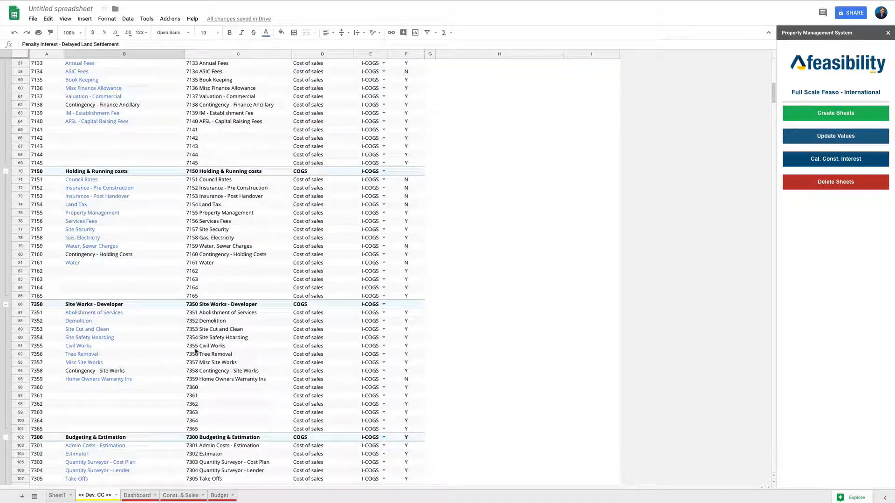
scroll(169, 334, "down", 5)
scroll(169, 334, "down", 10)
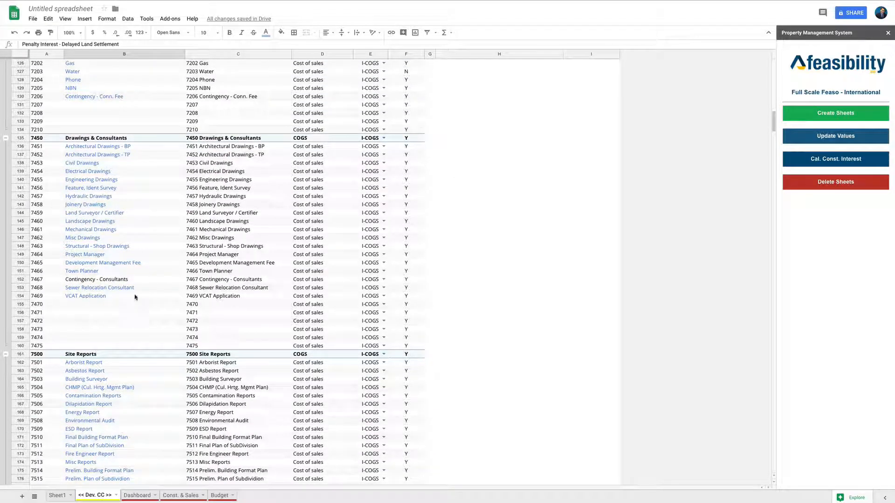
scroll(117, 259, "down", 6)
scroll(117, 259, "down", 12)
scroll(116, 259, "up", 20)
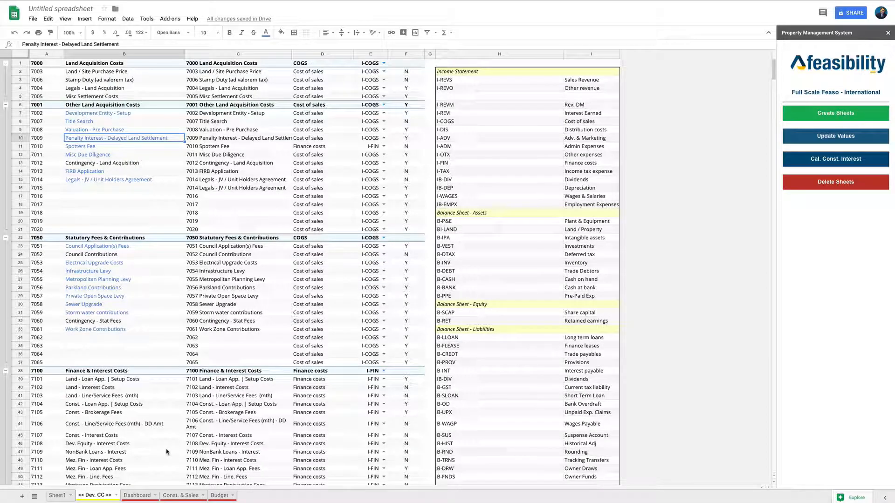
Review the project inputs on the Dashboard sheet, plus the residential and commercial area analysis on the Const. & Sales sheet
left_click(143, 496)
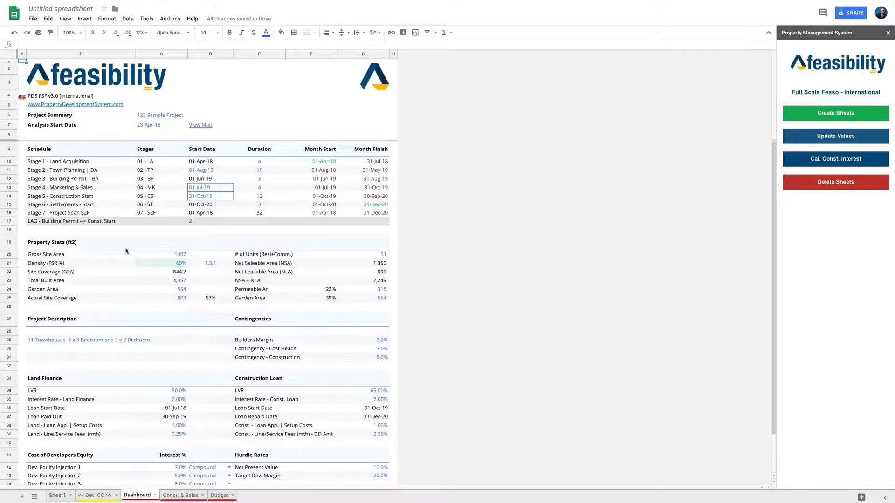
scroll(126, 251, "down", 2)
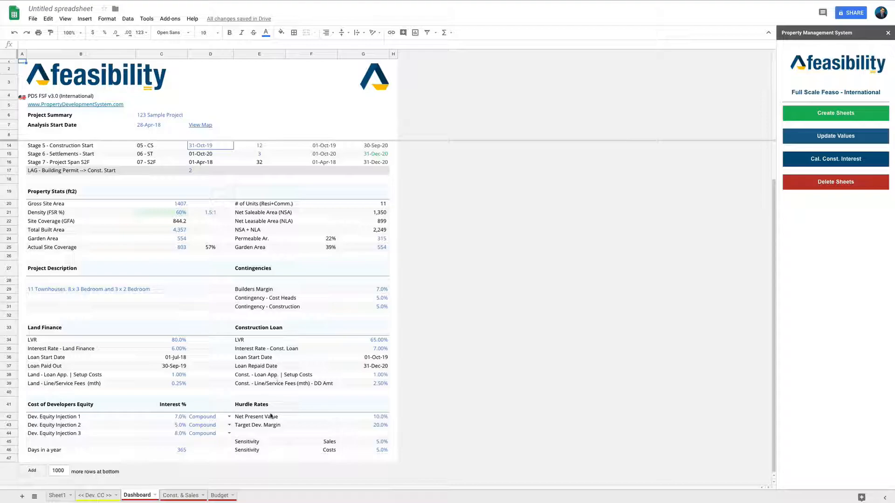
left_click(180, 496)
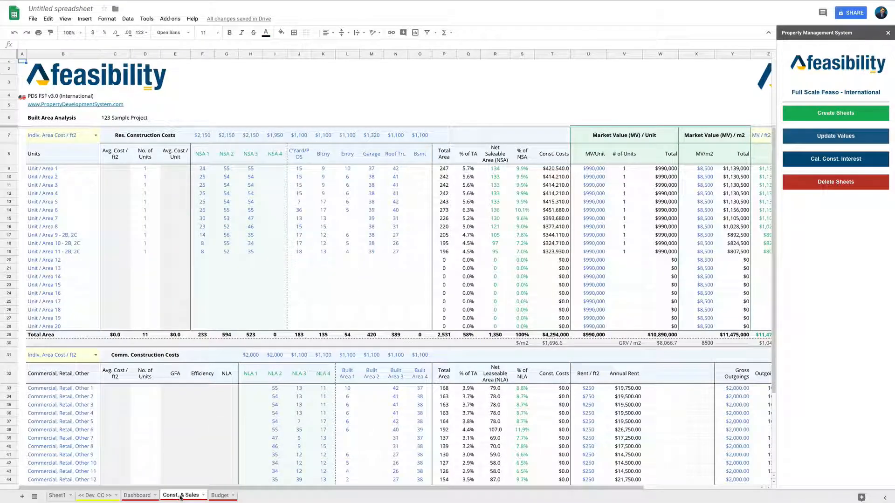
scroll(168, 225, "right", 3)
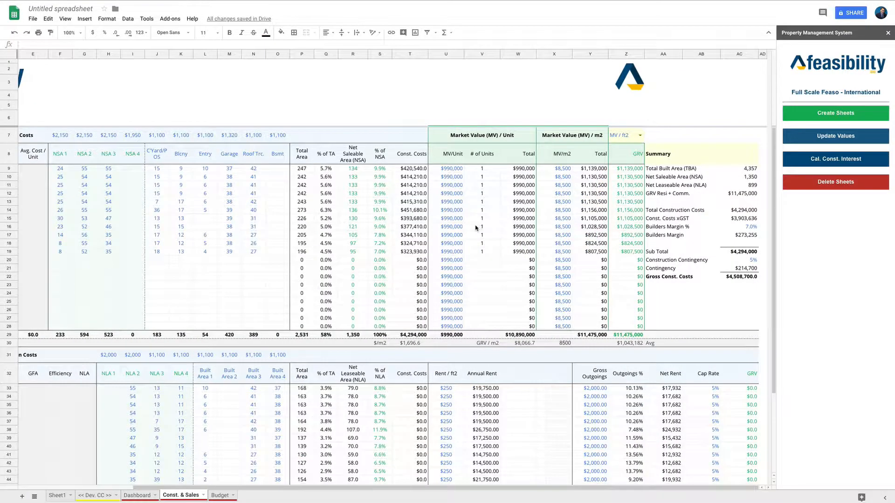
scroll(470, 228, "left", 3)
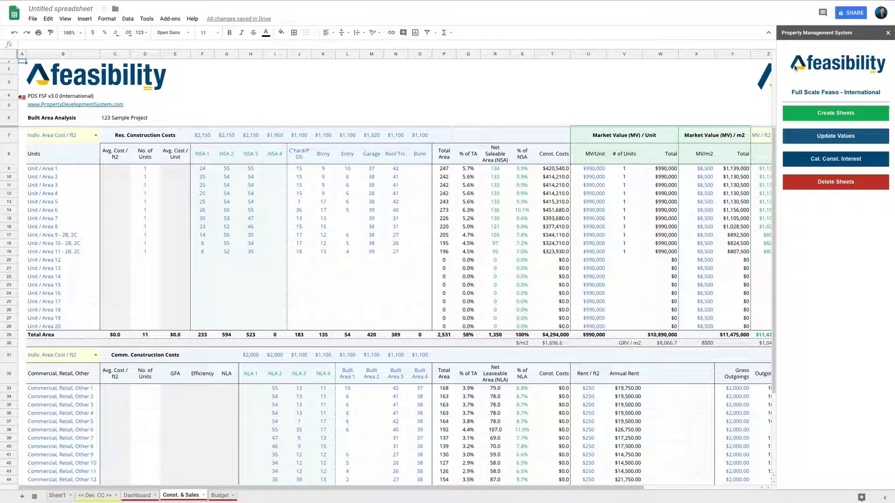
scroll(306, 222, "down", 5)
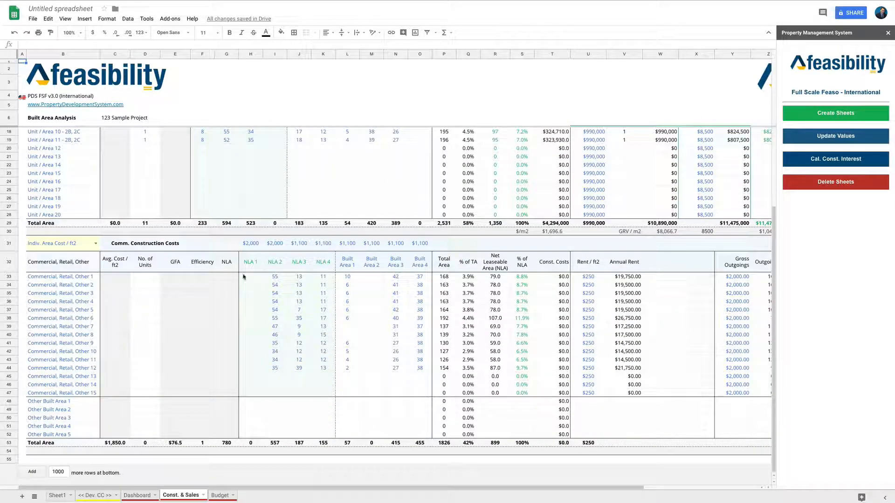
scroll(126, 369, "up", 2)
scroll(125, 369, "down", 1)
scroll(354, 302, "up", 4)
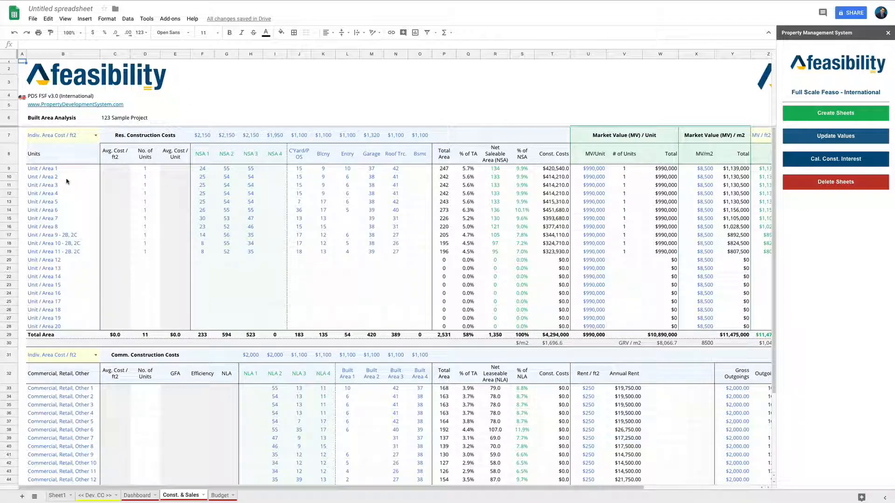
View the available cost calculation methods for Res. Construction Costs without changing the selection
left_click(68, 137)
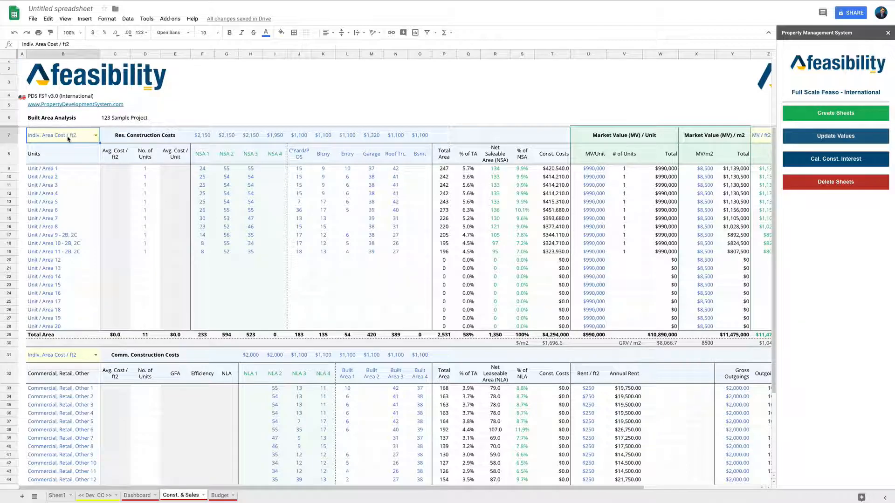
left_click(97, 136)
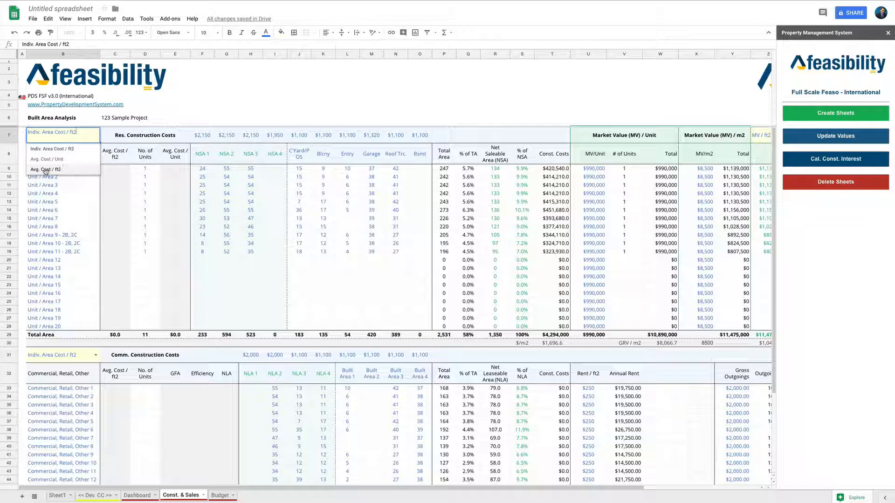
left_click(216, 111)
Examine the residential construction rates for each area type and the market value and summary sections on the Const. & Sales sheet
left_click(201, 136)
key("Right")
key("Right")
key("Right")
key("Right")
key("Right")
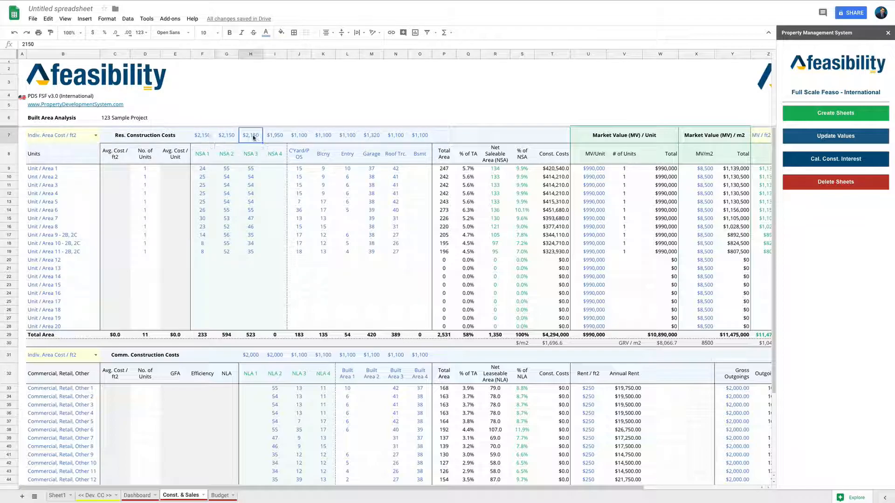
left_click(362, 139)
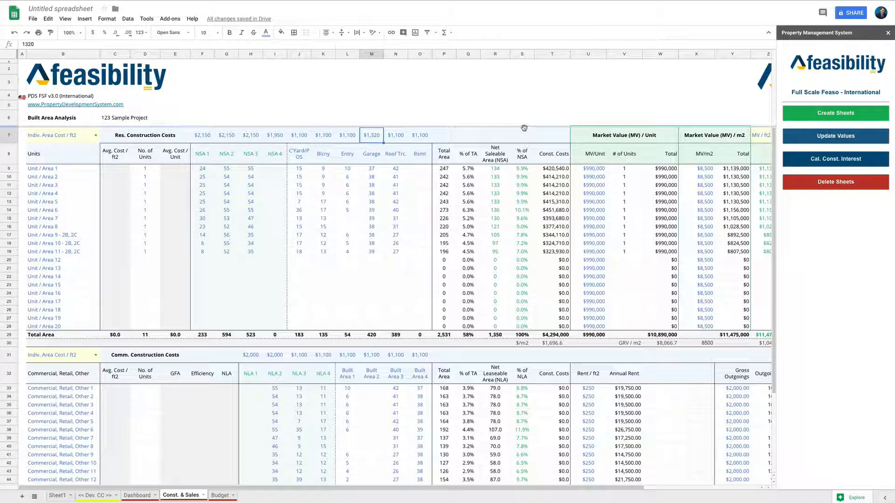
scroll(639, 205, "right", 4)
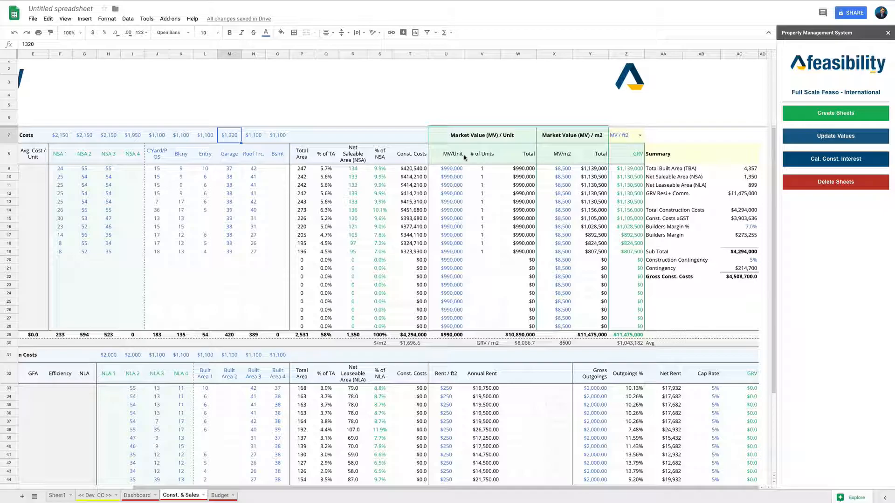
scroll(464, 158, "left", 3)
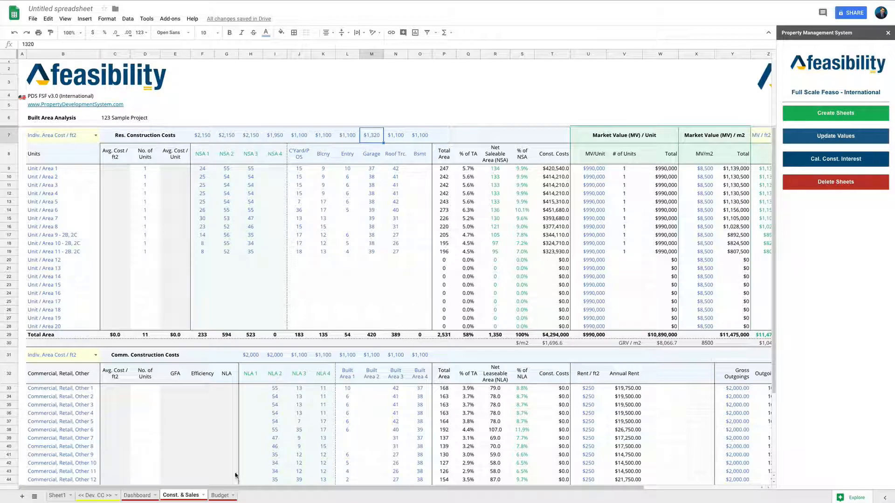
Open the Budget sheet and expand the collapsed column group holding the forecast settings
left_click(216, 498)
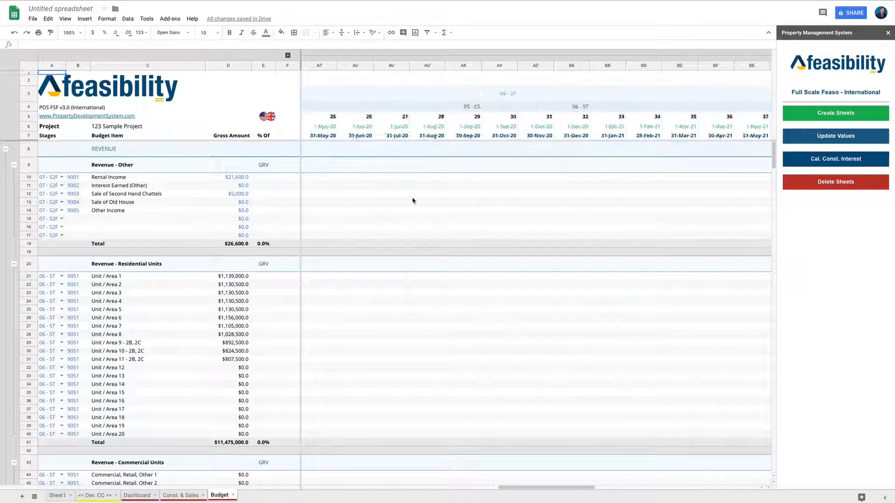
left_click(288, 56)
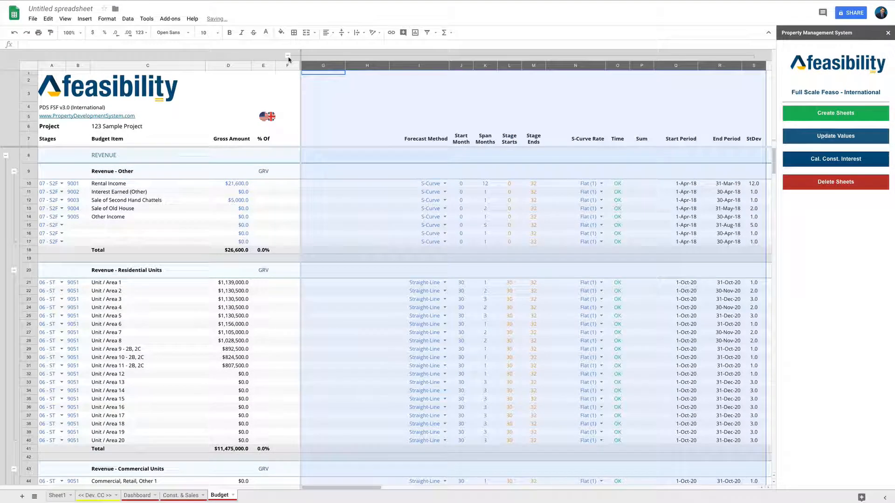
left_click(370, 193)
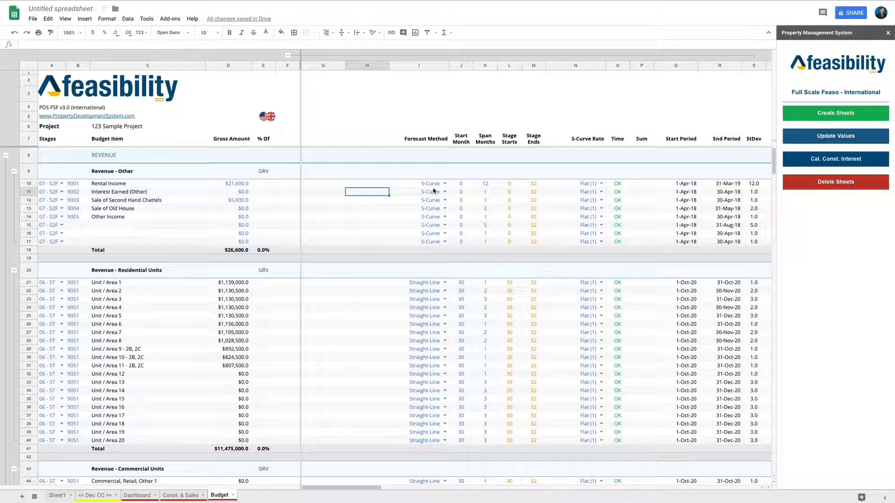
Set the forecast method of the Rental Income budget item to S-Curve
left_click(431, 184)
left_click(445, 185)
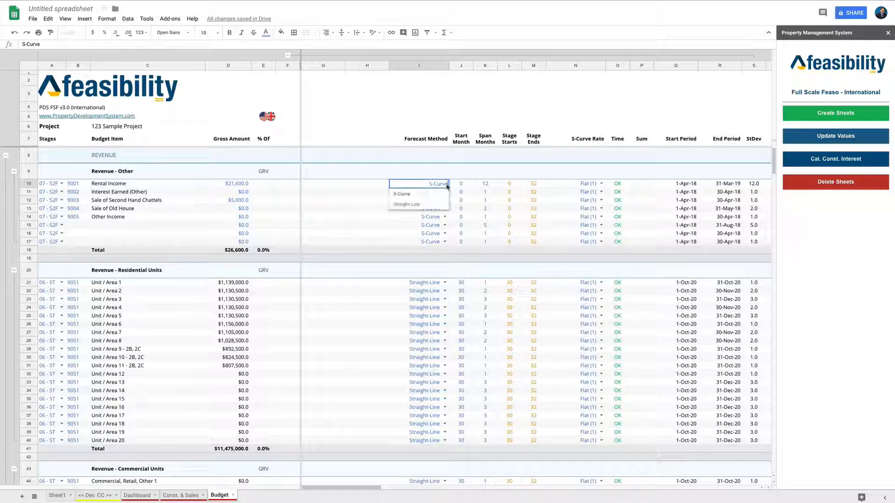
left_click(410, 194)
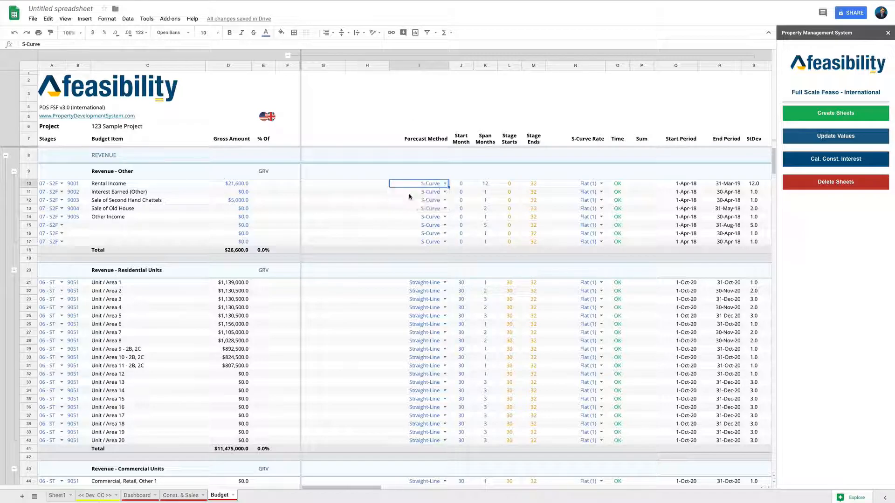
View the S-Curve Rate options for Rental Income without changing the selection
left_click(585, 184)
left_click(601, 184)
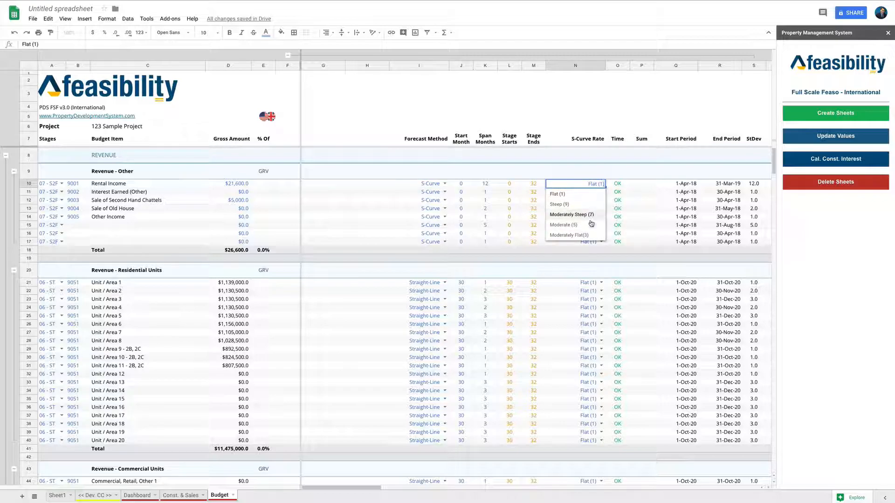
left_click(580, 108)
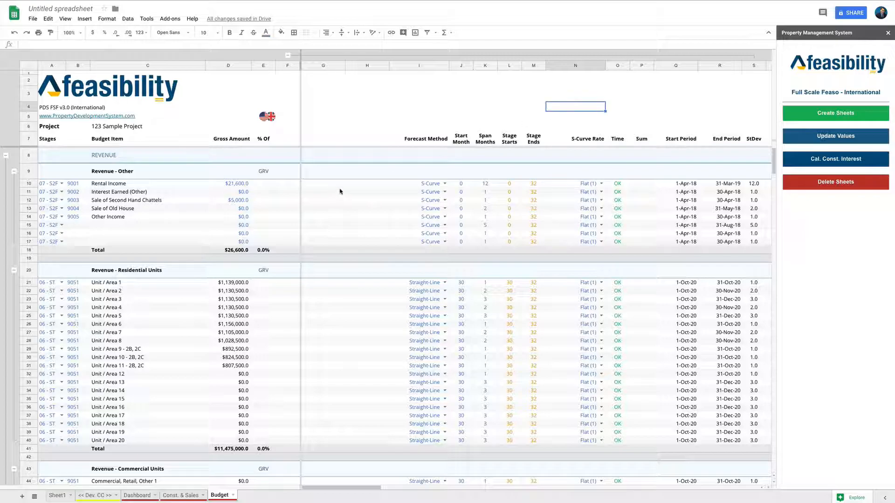
Inspect the Interest Earned (Other) item, its gross amount, and the period columns of the Budget sheet
left_click(166, 194)
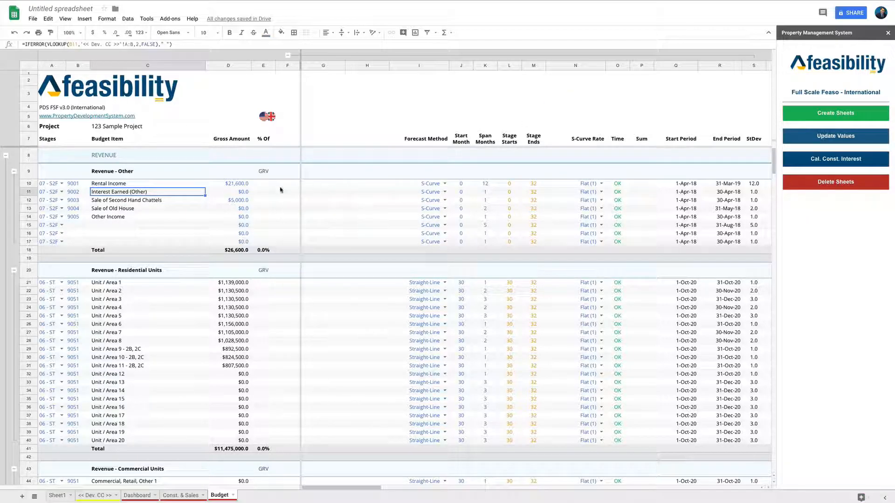
left_click(240, 195)
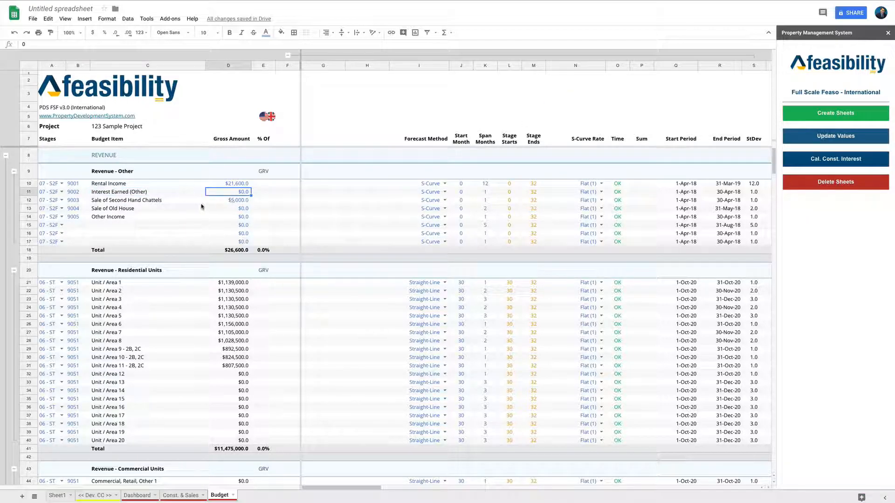
scroll(443, 205, "right", 6)
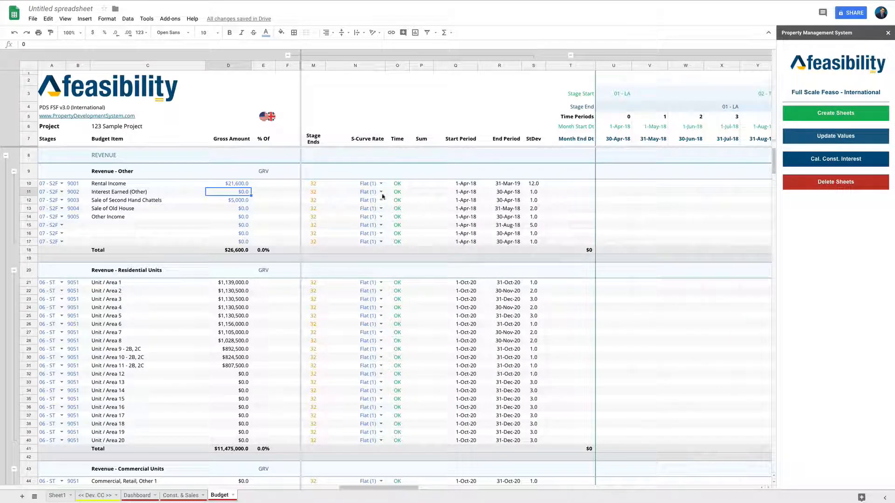
scroll(395, 205, "left", 6)
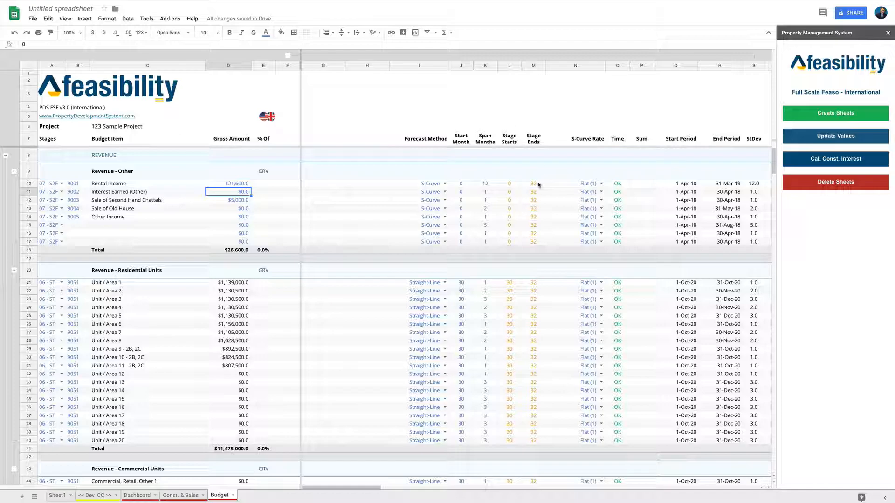
Check the stage schedule on the Dashboard sheet, and examine the Budget sheet's line items and monthly time periods
left_click(136, 495)
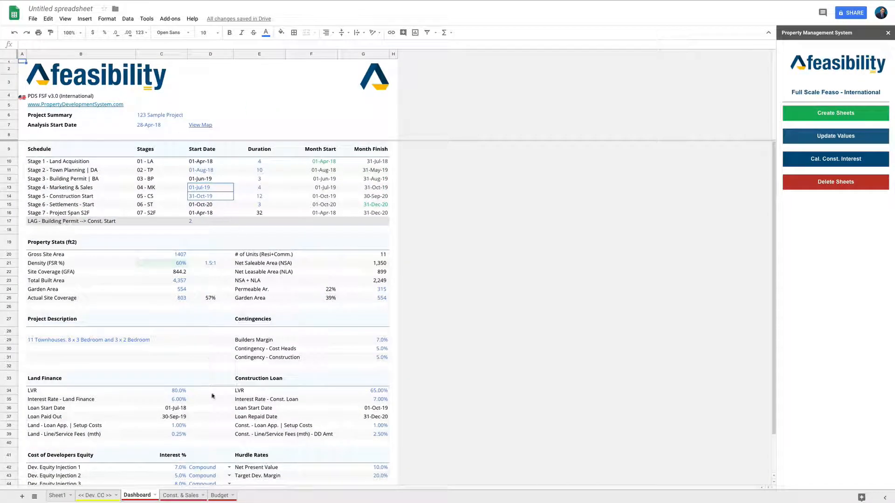
left_click(217, 496)
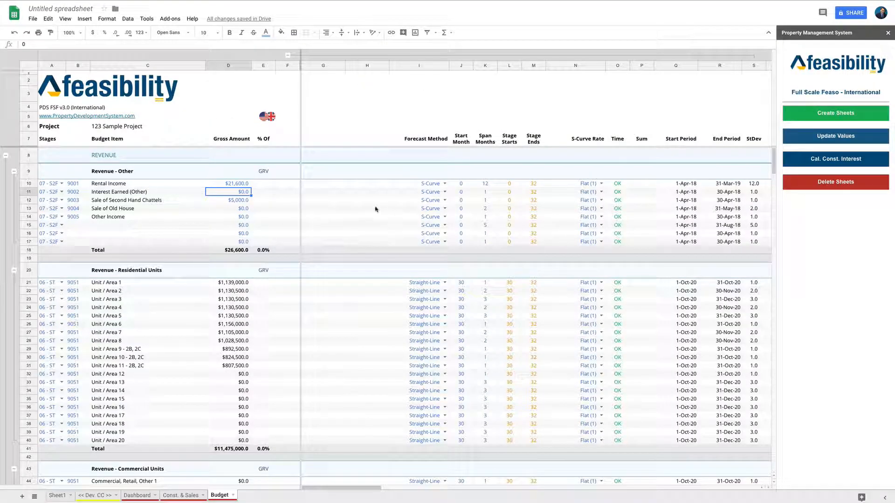
scroll(134, 253, "down", 12)
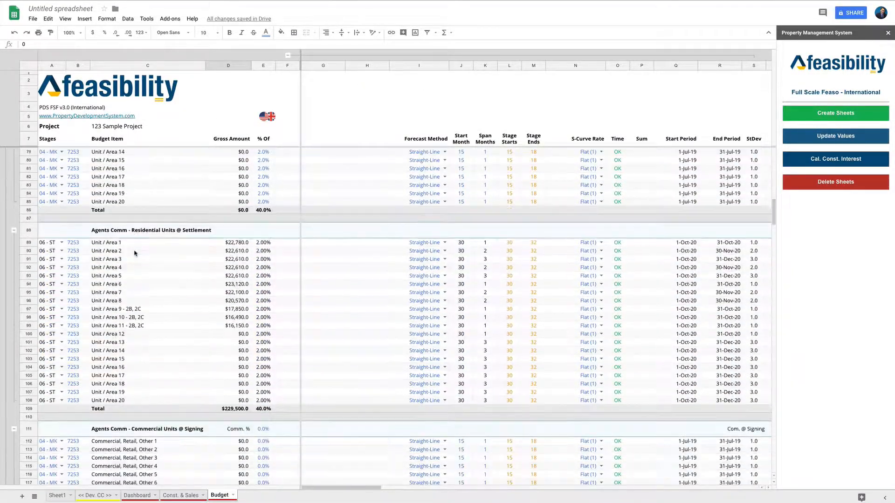
scroll(134, 253, "down", 20)
scroll(134, 253, "up", 20)
scroll(397, 226, "right", 3)
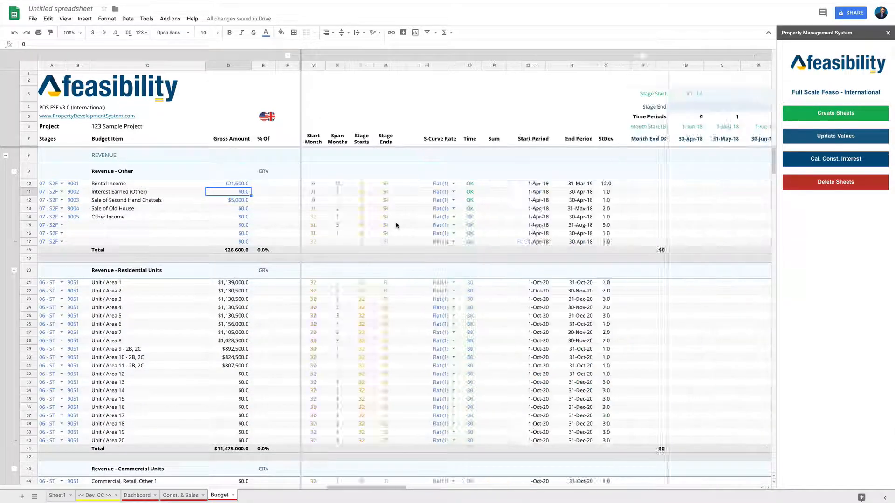
scroll(397, 225, "right", 4)
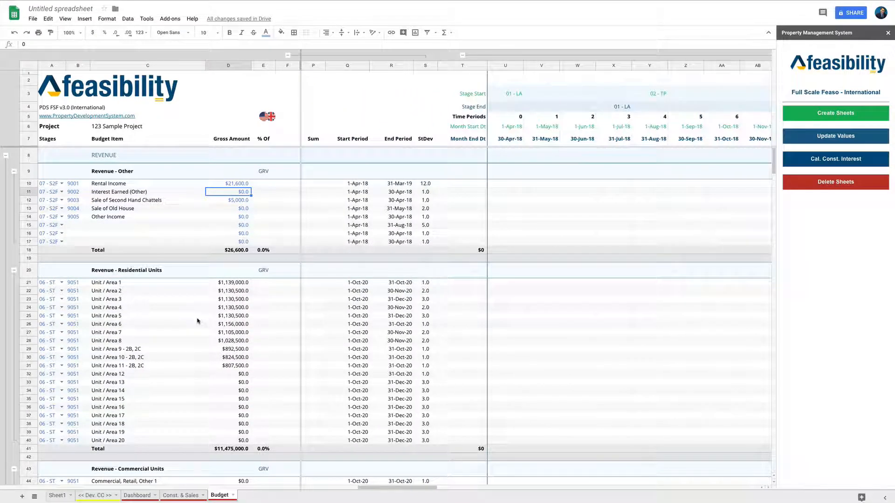
Review the forecast settings and monthly periods on the Budget sheet, and update the sheet's values
scroll(379, 205, "left", 7)
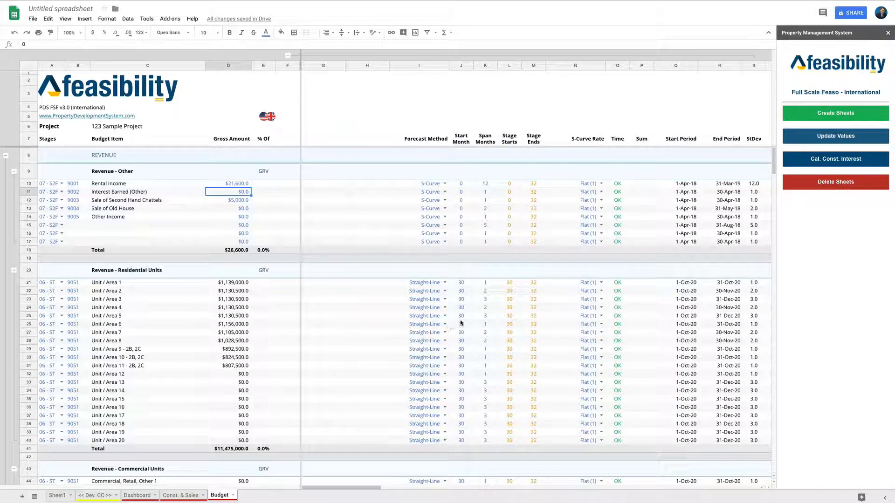
scroll(452, 193, "right", 10)
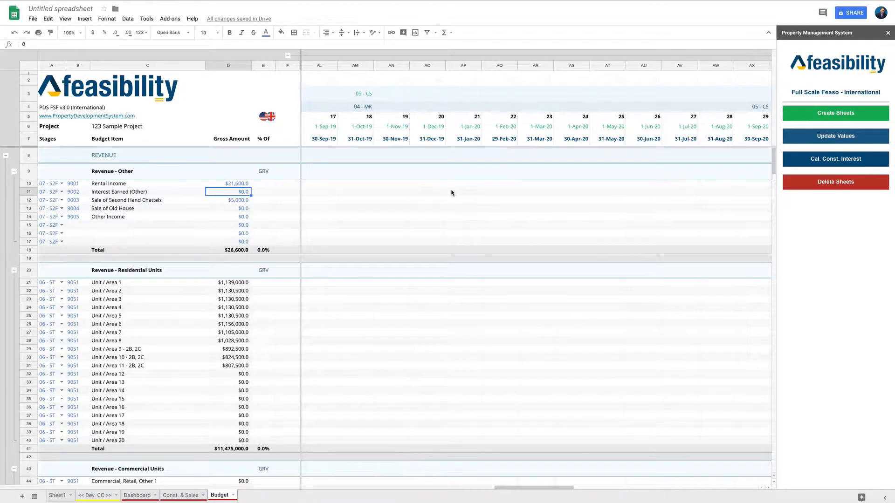
scroll(451, 193, "left", 10)
left_click(829, 139)
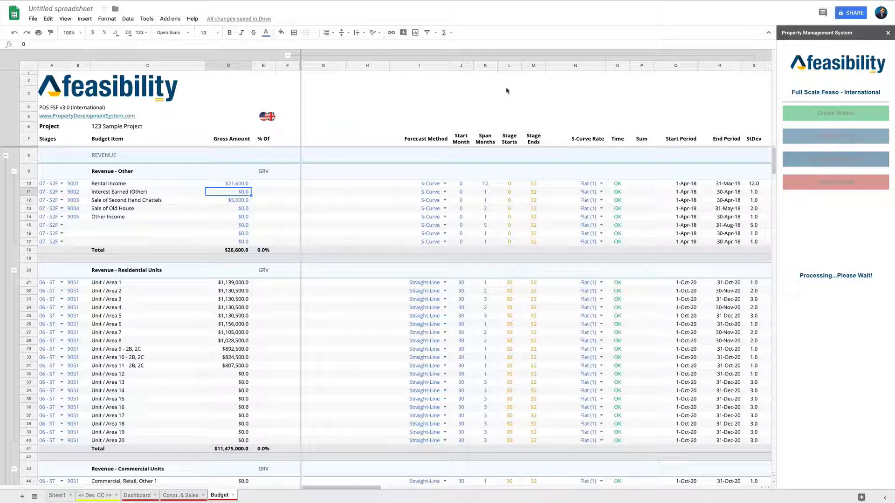
Collapse the Budget sheet's grouped forecast setting columns and check the monthly time periods through period 59
left_click(288, 56)
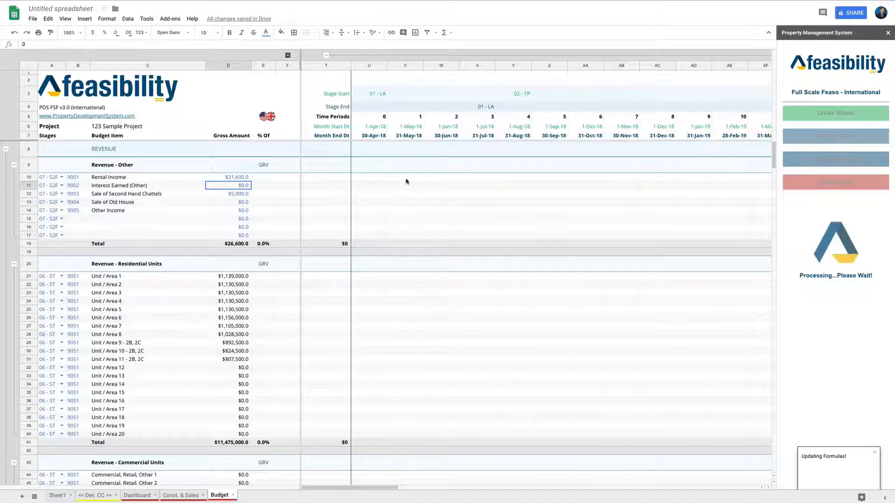
scroll(405, 182, "right", 20)
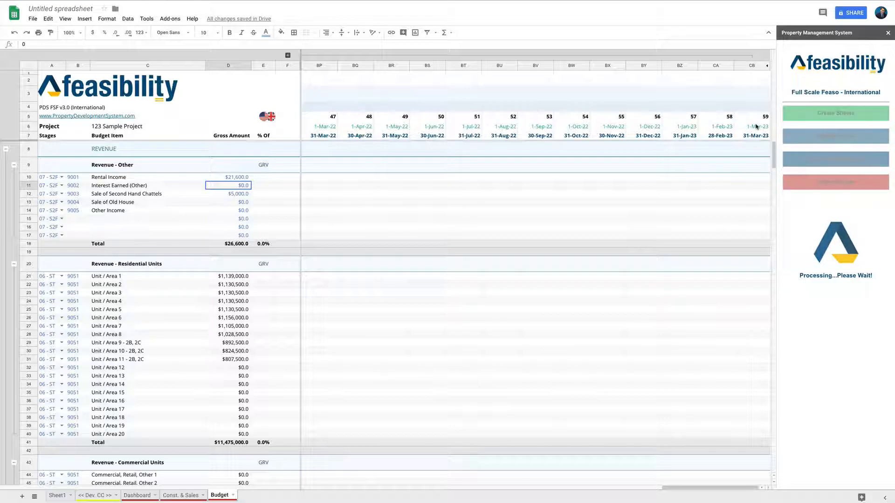
scroll(750, 125, "left", 20)
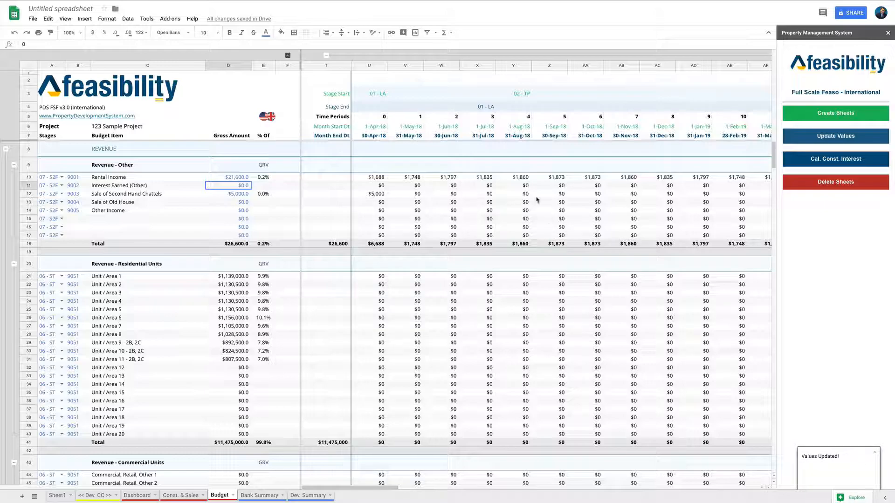
Examine the Budget sheet's cost categories and monthly amounts, from agents' commissions through construction costs, Land Finance and Construction Finance
scroll(569, 267, "down", 6)
scroll(286, 273, "down", 20)
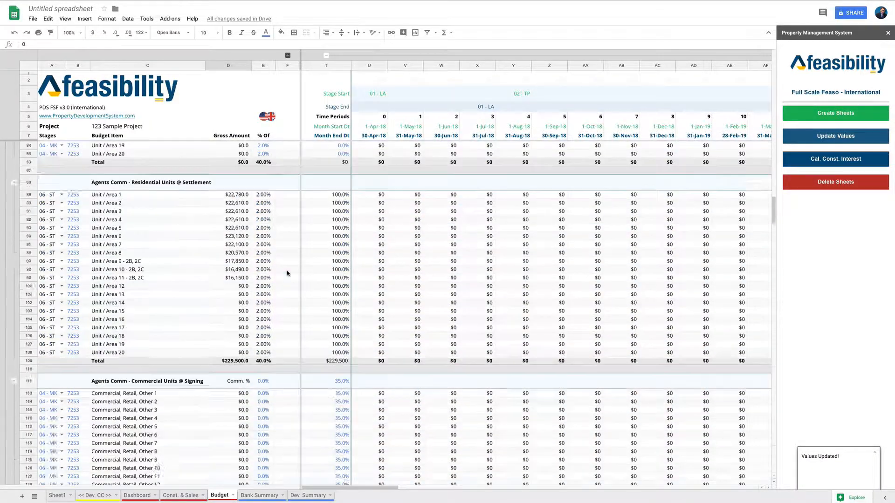
scroll(287, 273, "down", 13)
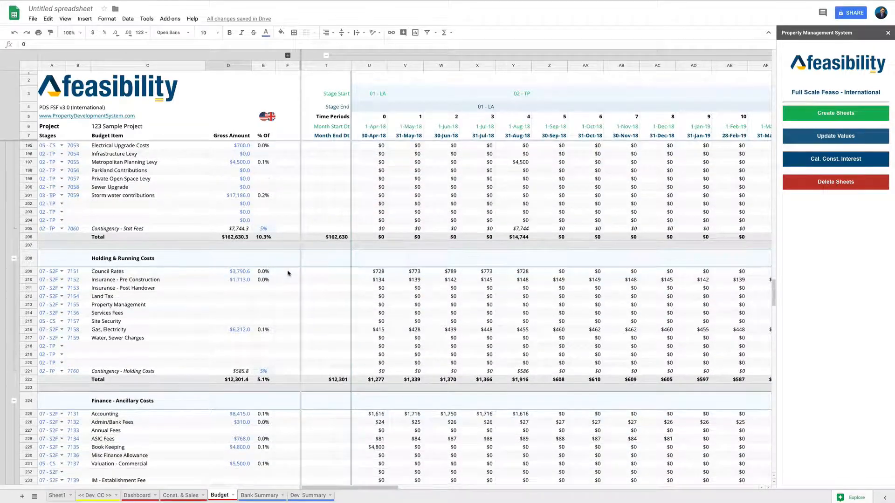
scroll(288, 274, "down", 13)
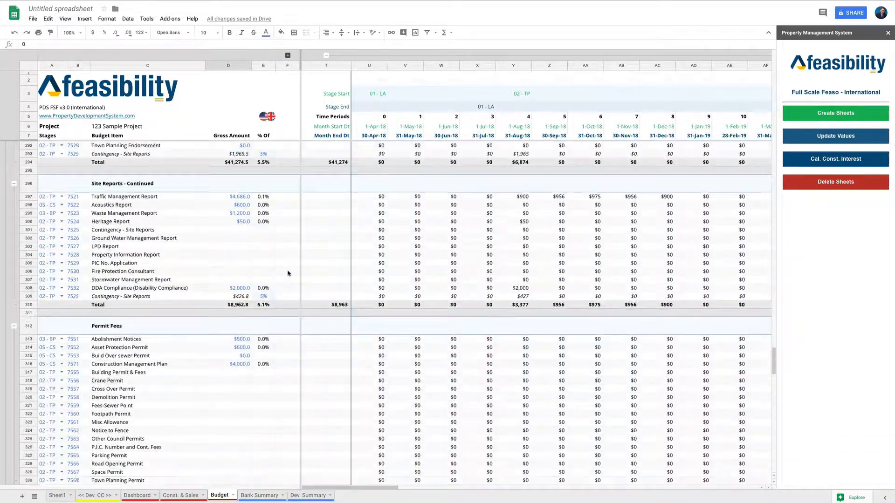
scroll(295, 302, "down", 6)
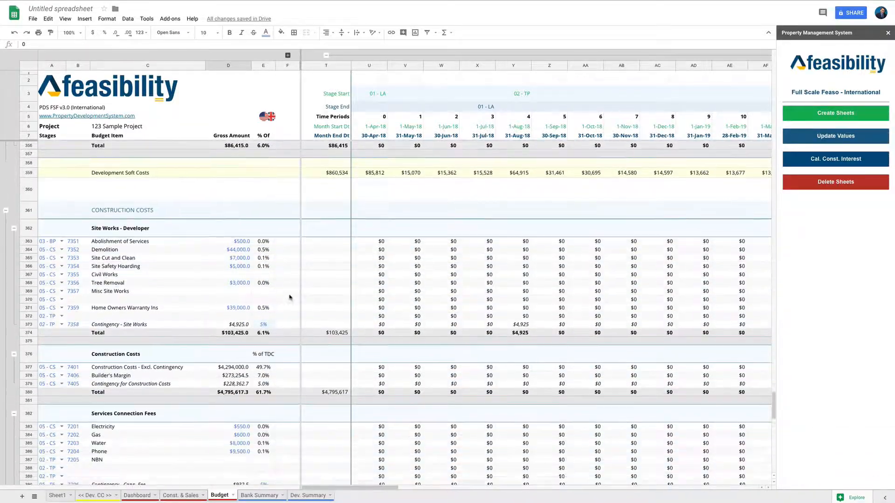
scroll(188, 290, "down", 5)
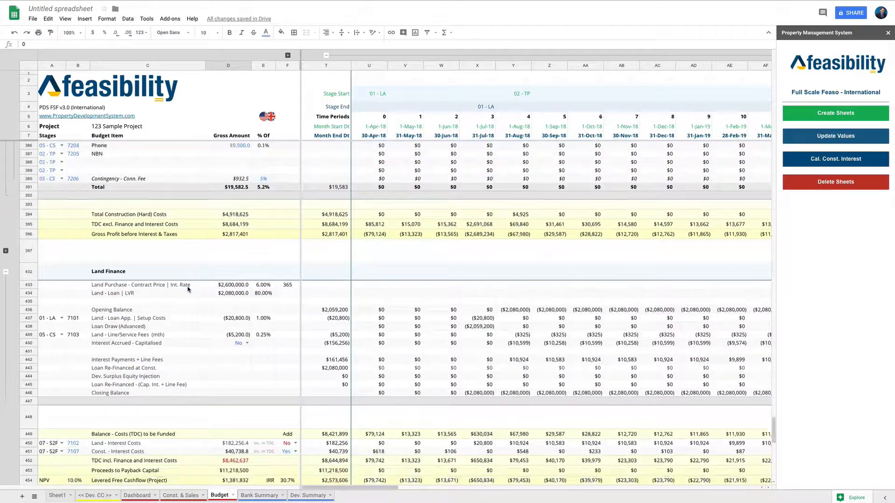
scroll(189, 286, "down", 3)
scroll(188, 286, "down", 3)
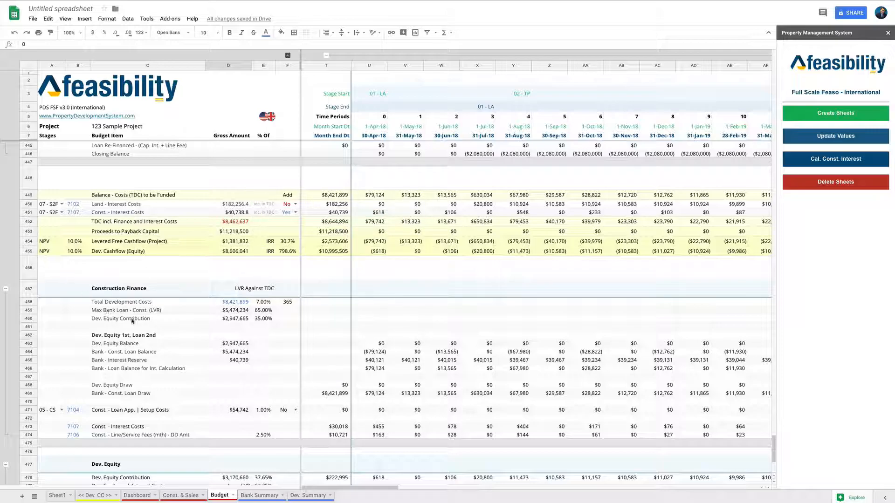
Calculate the construction interest for the Construction Finance section and inspect the Bank - Const. Loan Balance in period 0
left_click(233, 303)
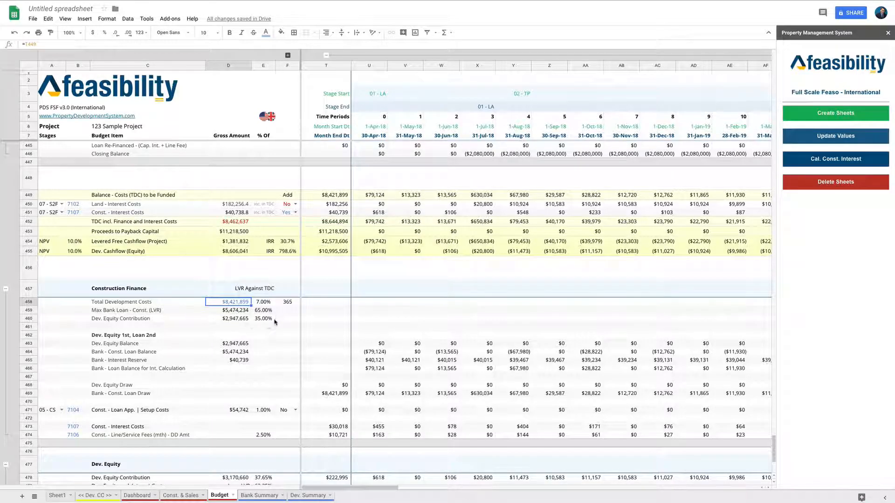
left_click(240, 269)
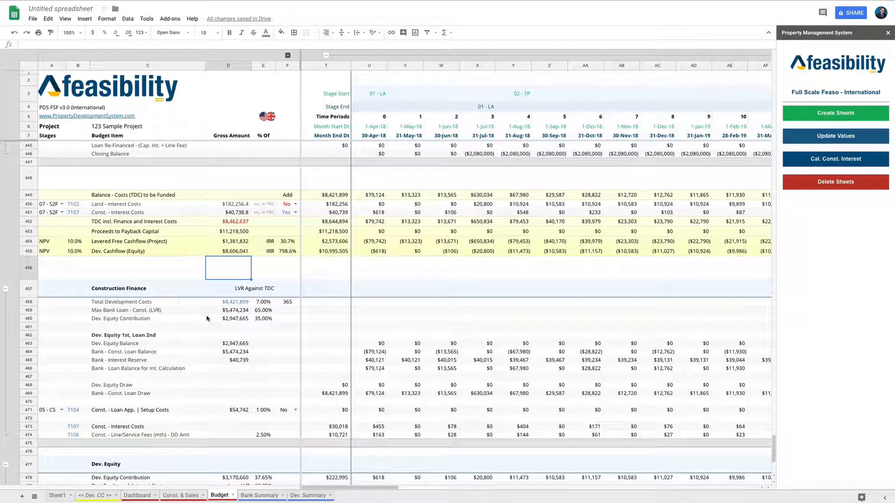
left_click(842, 160)
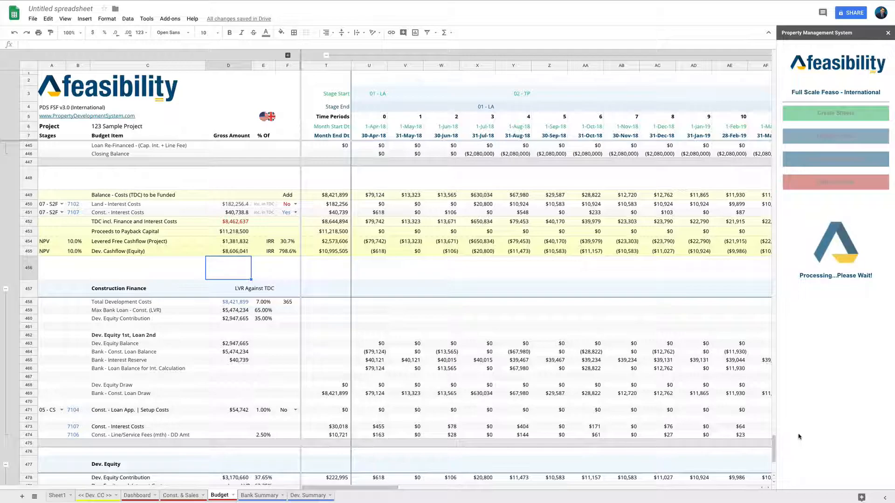
scroll(404, 290, "down", 3)
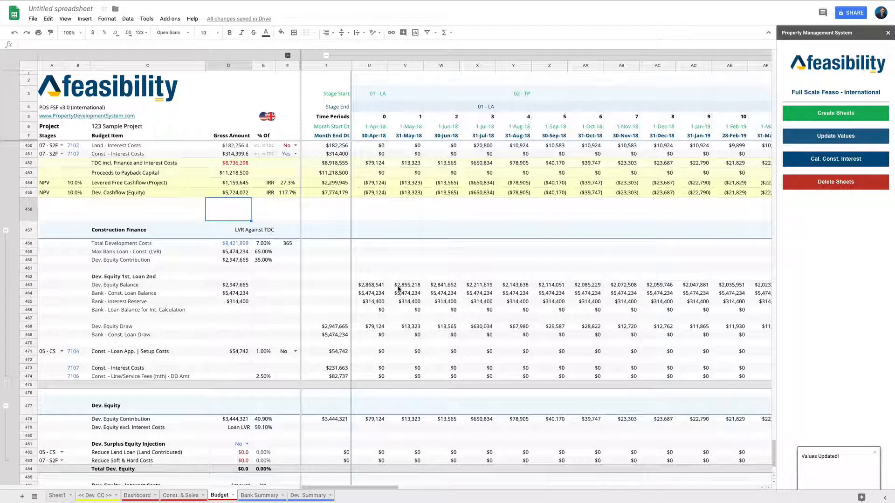
left_click(372, 292)
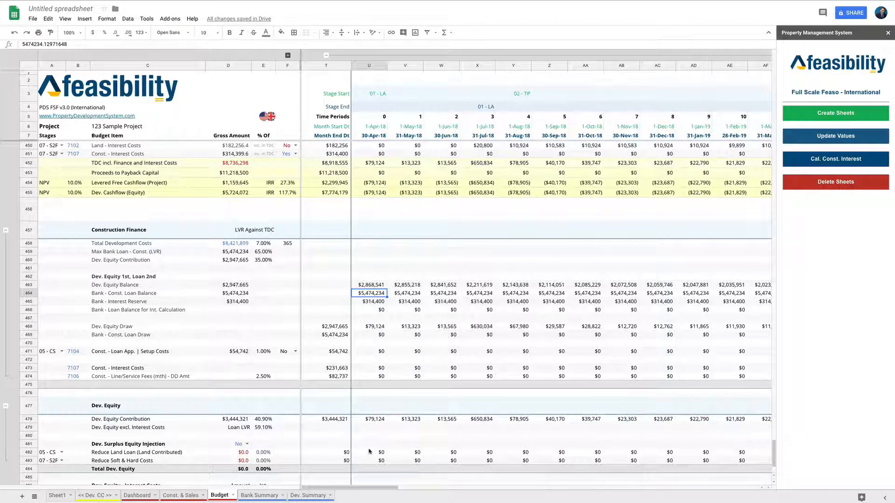
Review the stage schedule and cost sections on the Bank Summary sheet
left_click(264, 496)
scroll(293, 138, "down", 2)
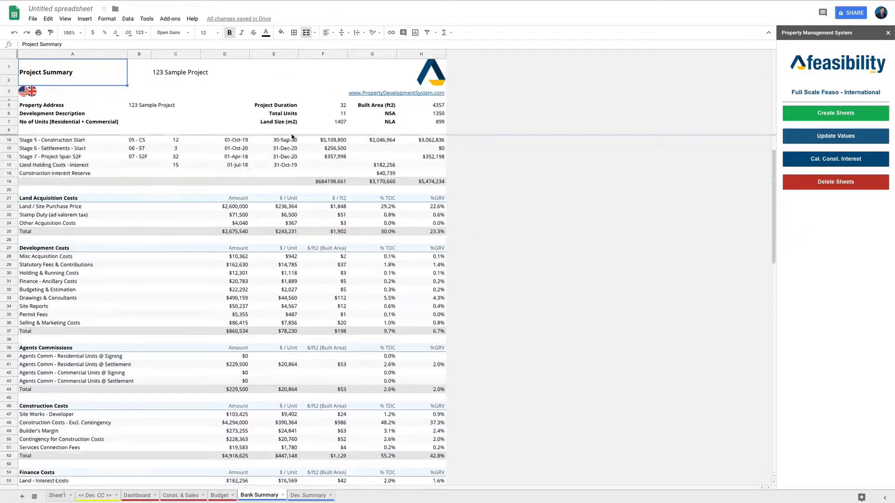
scroll(292, 136, "down", 5)
Review the Dev. Summary sheet from the stage schedule through the finance costs, revenue and Project Returns
left_click(310, 496)
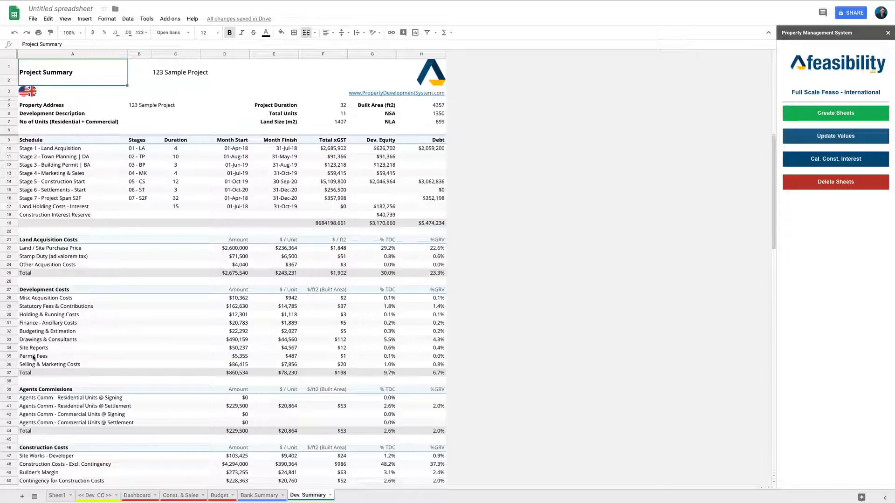
scroll(191, 380, "down", 5)
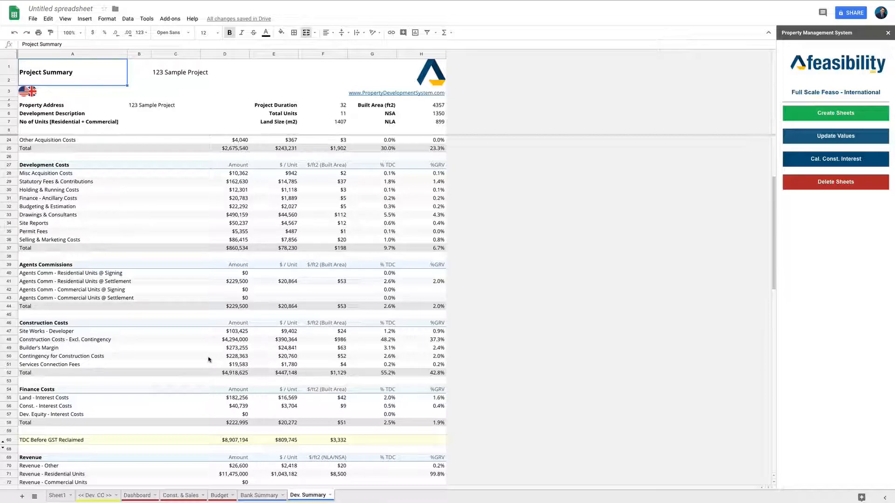
scroll(208, 360, "down", 6)
scroll(208, 359, "down", 1)
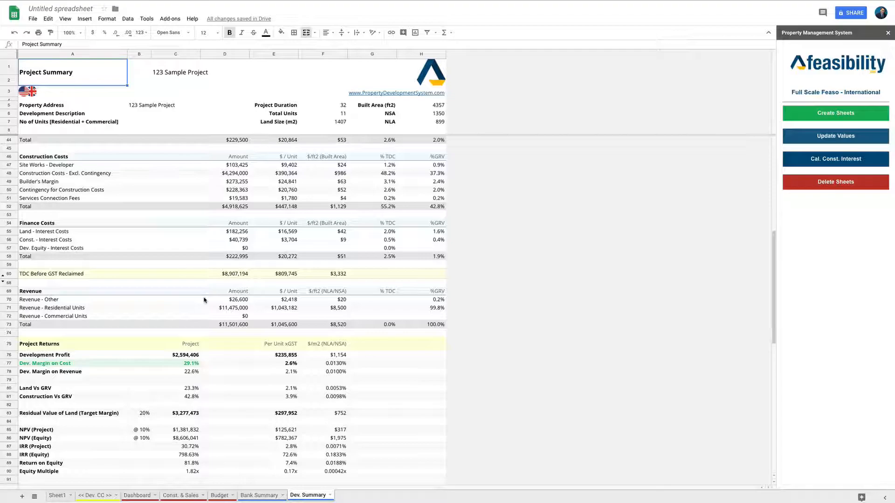
Examine the Project Returns and sensitivity tables on the Bank Summary sheet, and return to the Dashboard sheet
left_click(259, 496)
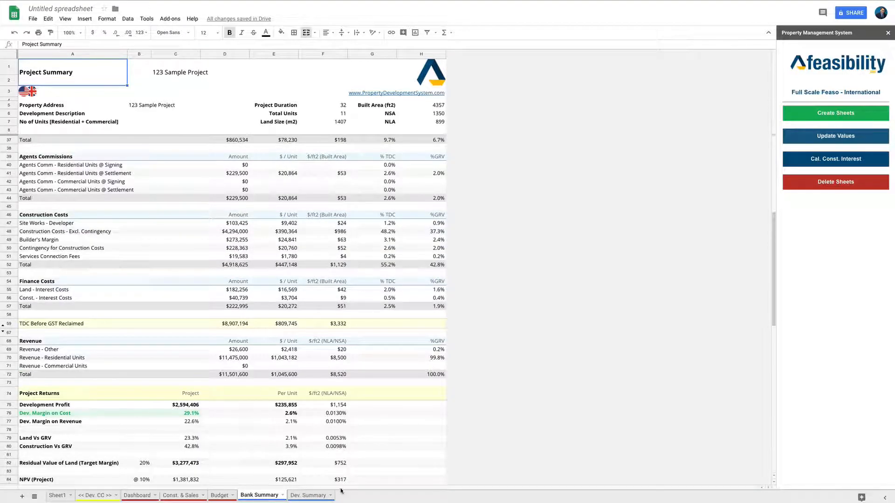
scroll(234, 319, "down", 5)
scroll(233, 317, "down", 15)
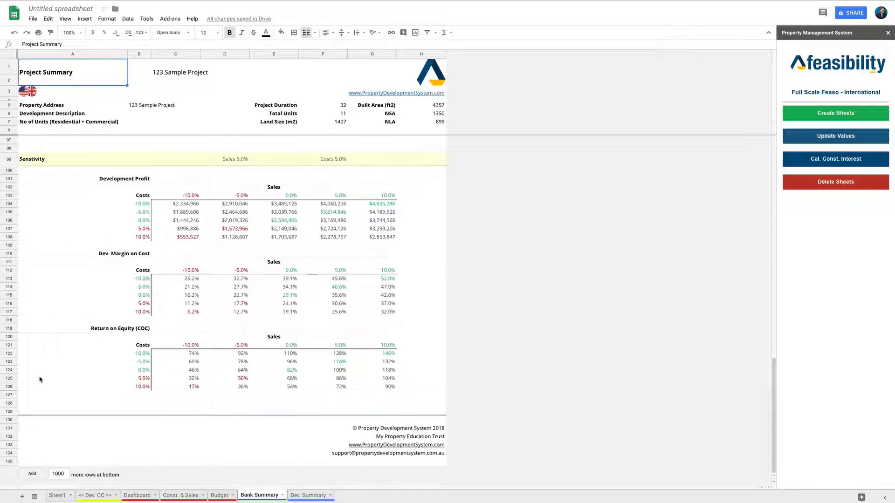
scroll(253, 368, "up", 5)
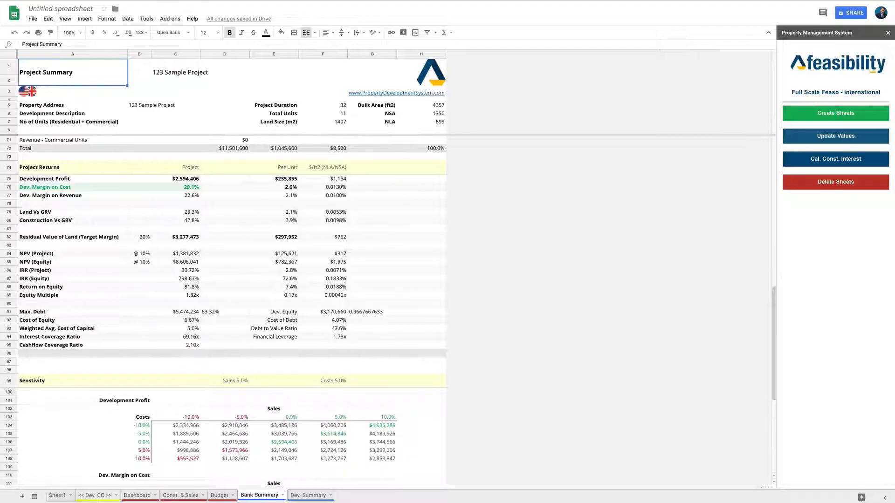
left_click(140, 495)
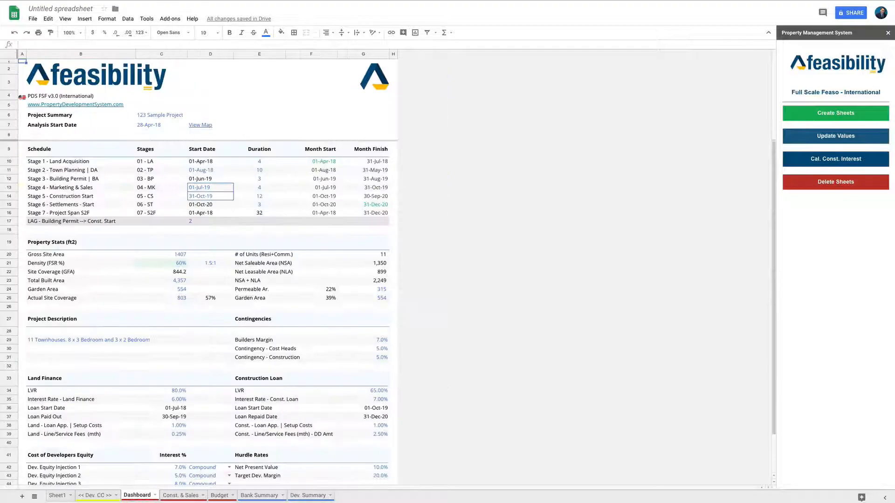